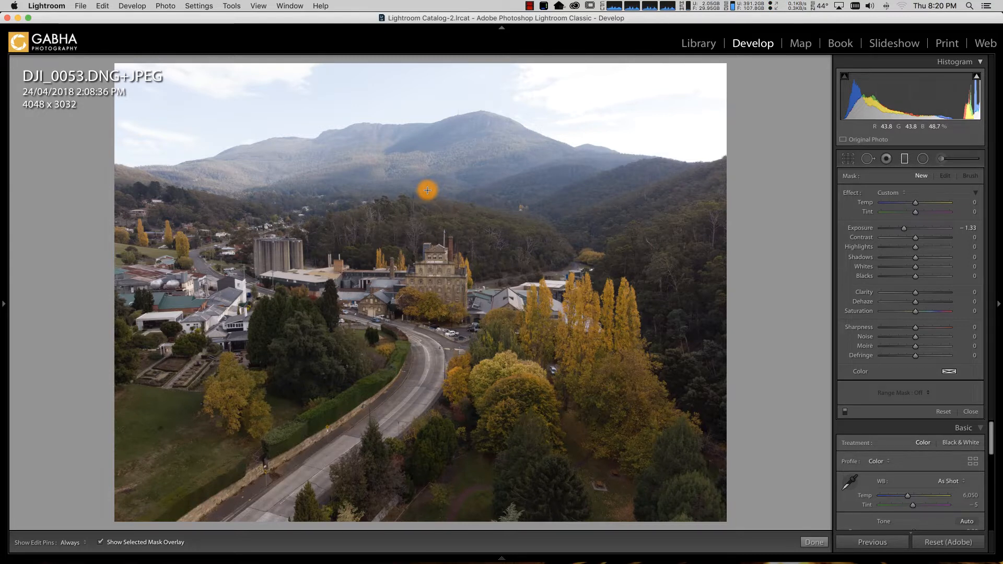
Step: Draw a horizontal graduated filter over the sky and mountain with Exposure -1.56 and Highlights -20, with the selected mask overlay hidden
{"action": "left_click_drag", "start_coordinate": [428, 190], "coordinate": [424, 257]}
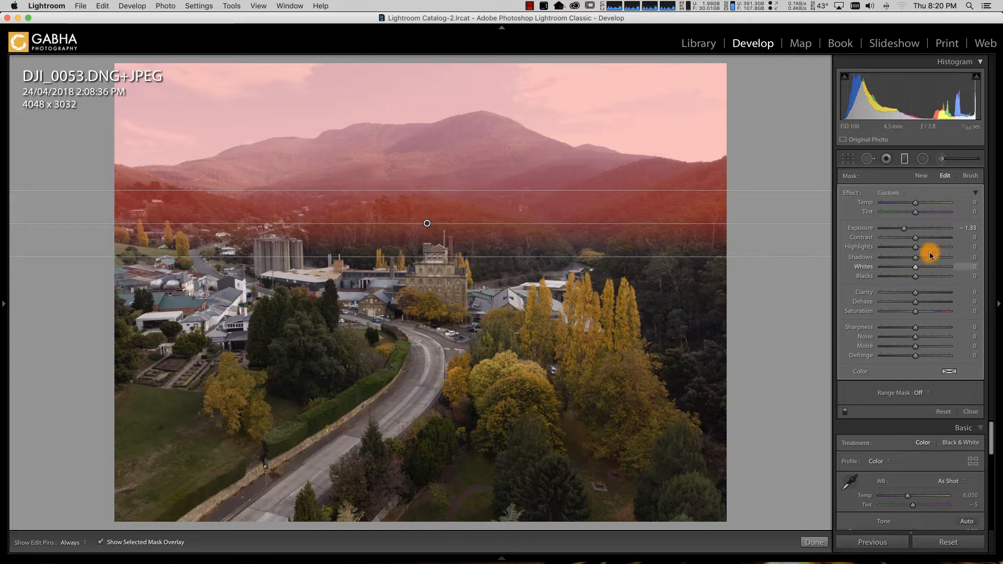
{"action": "left_click_drag", "start_coordinate": [911, 250], "coordinate": [908, 248]}
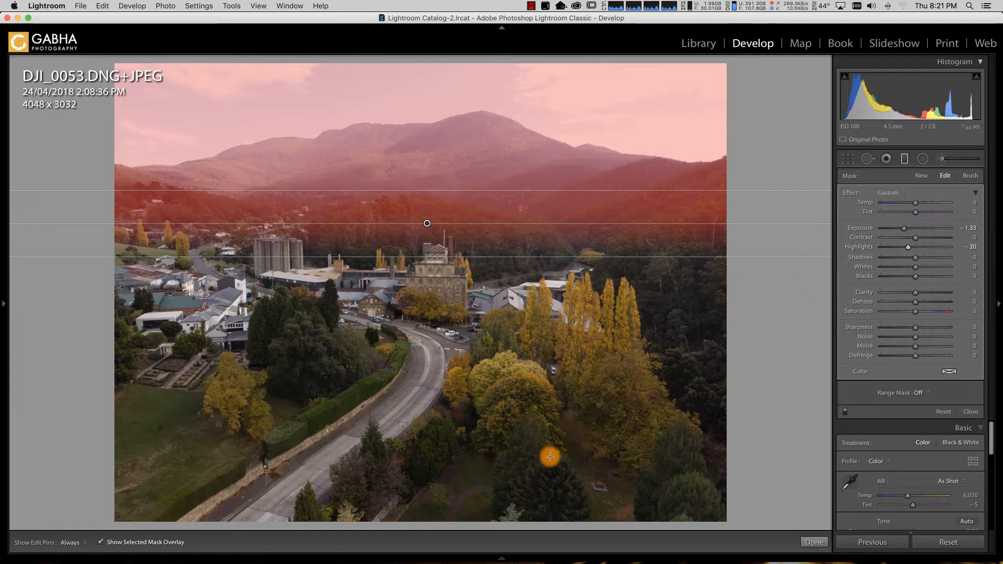
{"action": "mouse_move", "coordinate": [107, 533]}
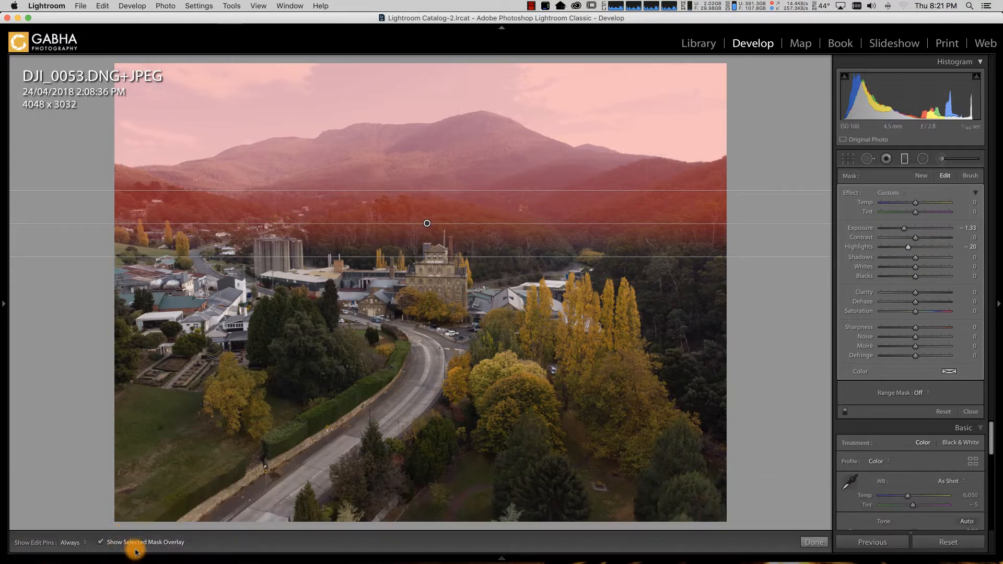
{"action": "left_click", "coordinate": [138, 544]}
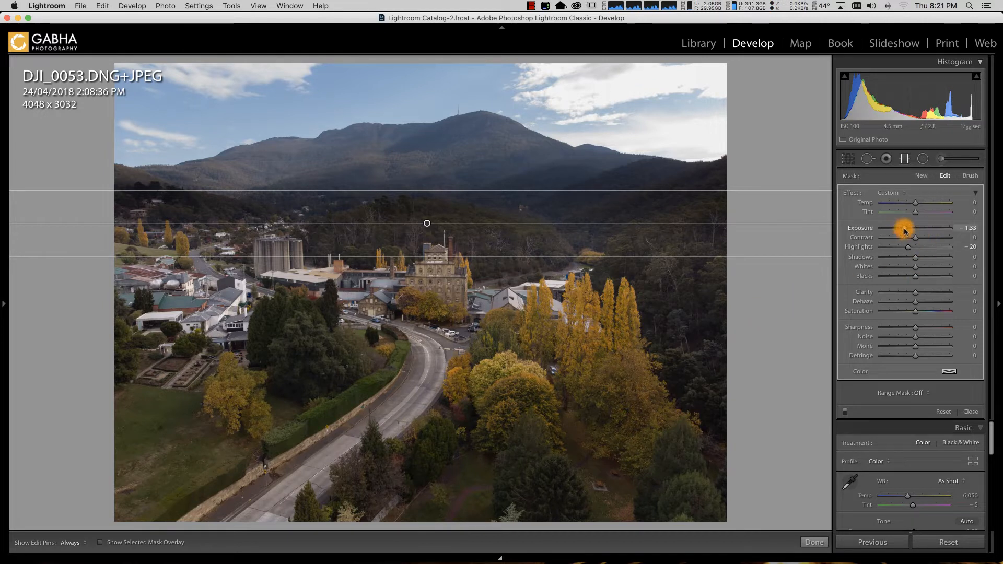
{"action": "left_click_drag", "start_coordinate": [905, 231], "coordinate": [902, 231]}
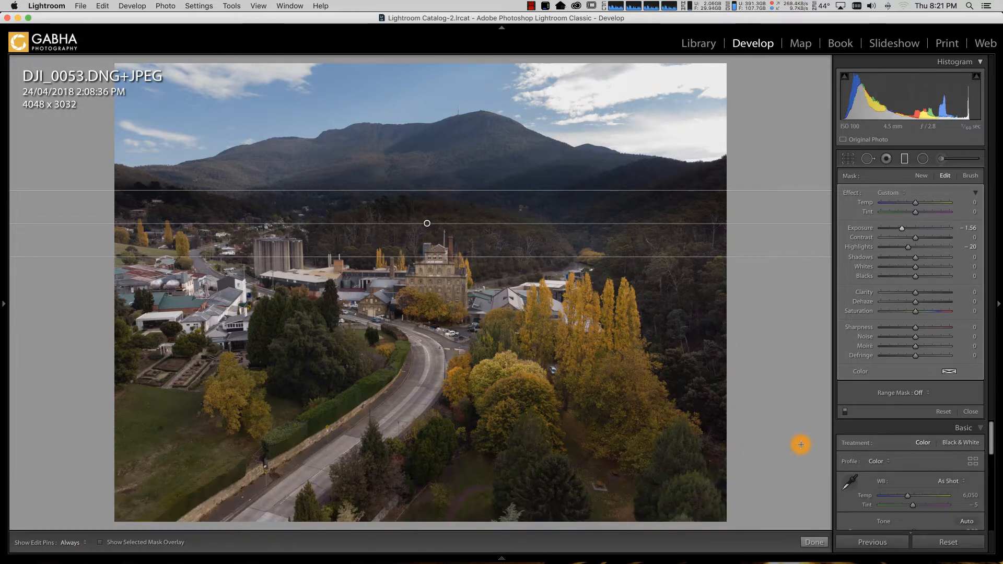
{"action": "left_click", "coordinate": [814, 542]}
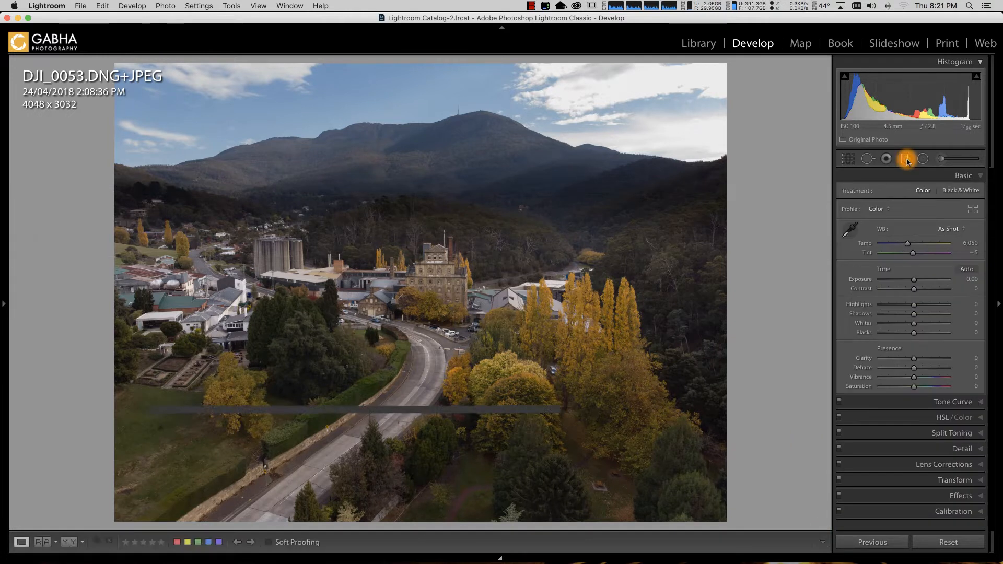
Step: Reselect the existing graduated filter on the sky and raise its Shadows to 61
{"action": "left_click", "coordinate": [904, 158]}
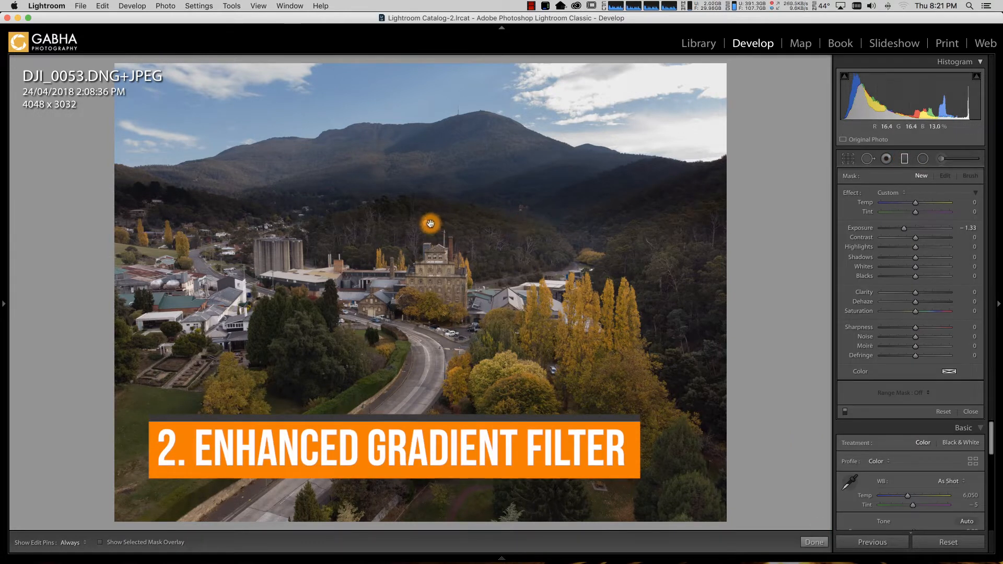
{"action": "left_click", "coordinate": [427, 224]}
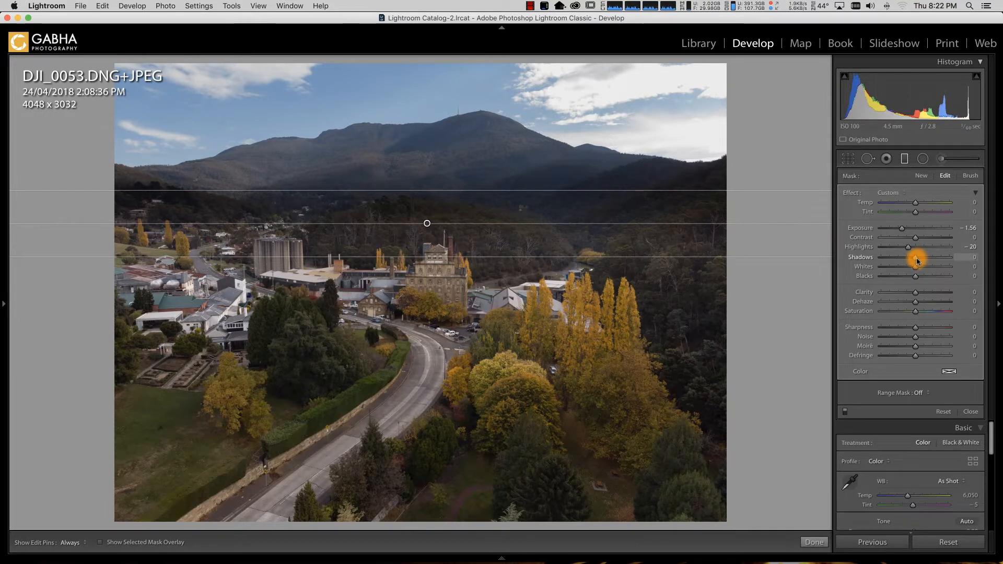
{"action": "left_click_drag", "start_coordinate": [917, 260], "coordinate": [930, 259]}
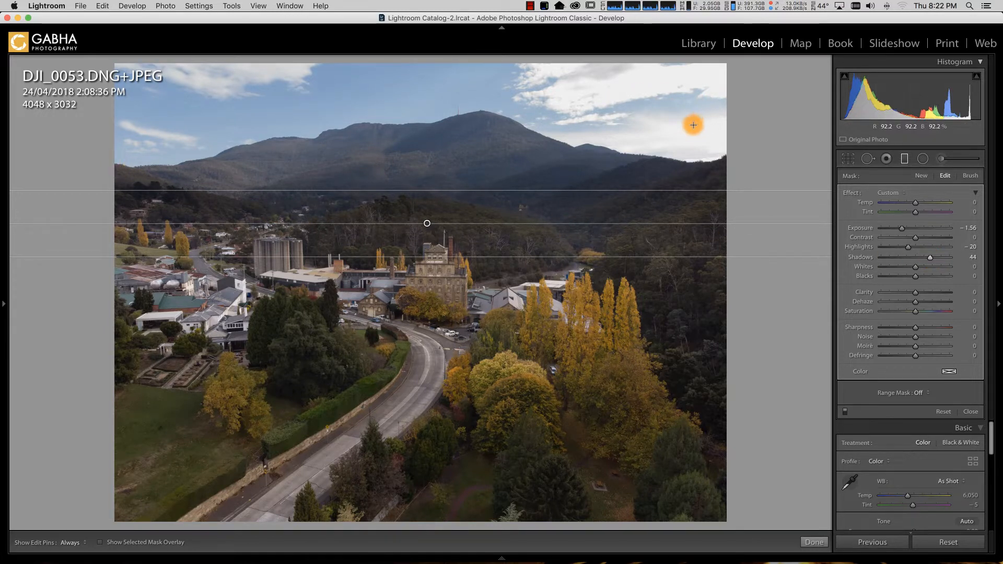
{"action": "left_click_drag", "start_coordinate": [933, 262], "coordinate": [939, 261]}
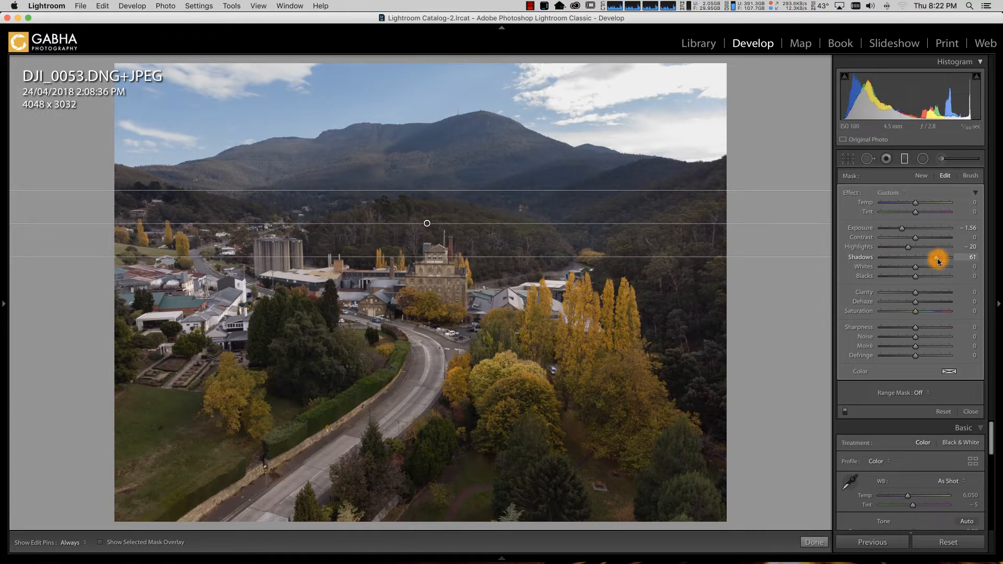
Step: Compare the photo with the graduated filter switched off and on, and finish editing the filter
{"action": "left_click", "coordinate": [844, 412]}
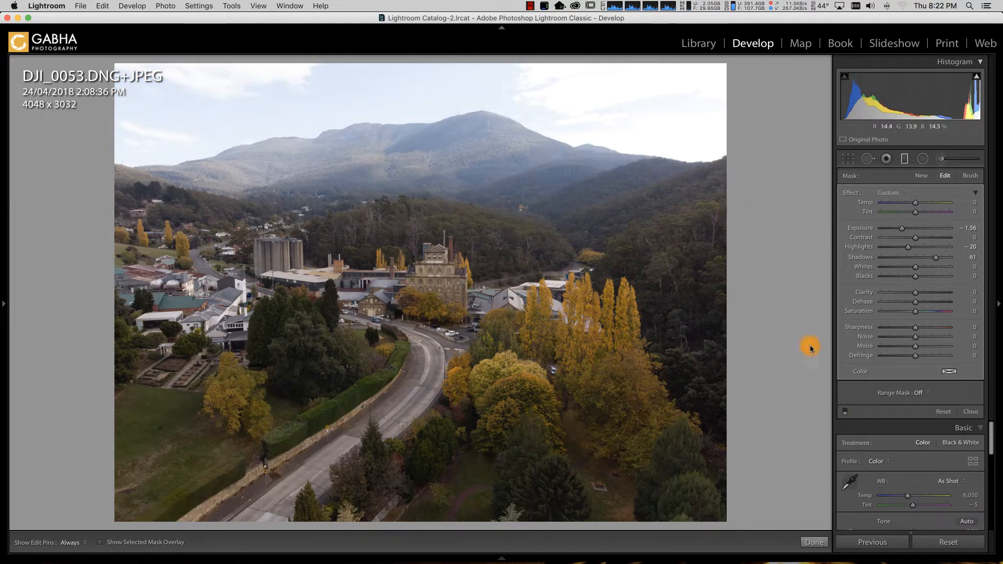
{"action": "left_click", "coordinate": [845, 413]}
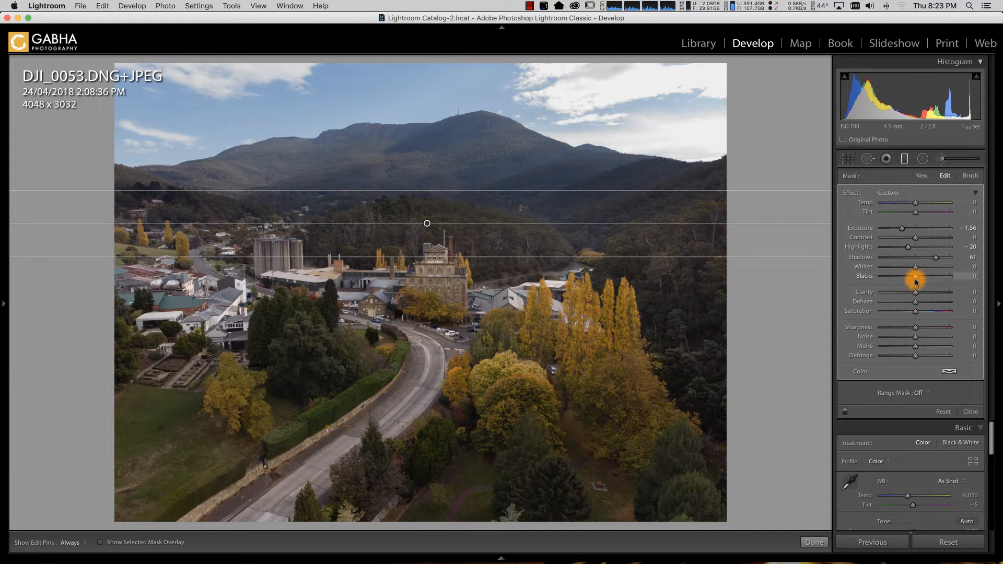
{"action": "left_click", "coordinate": [813, 541]}
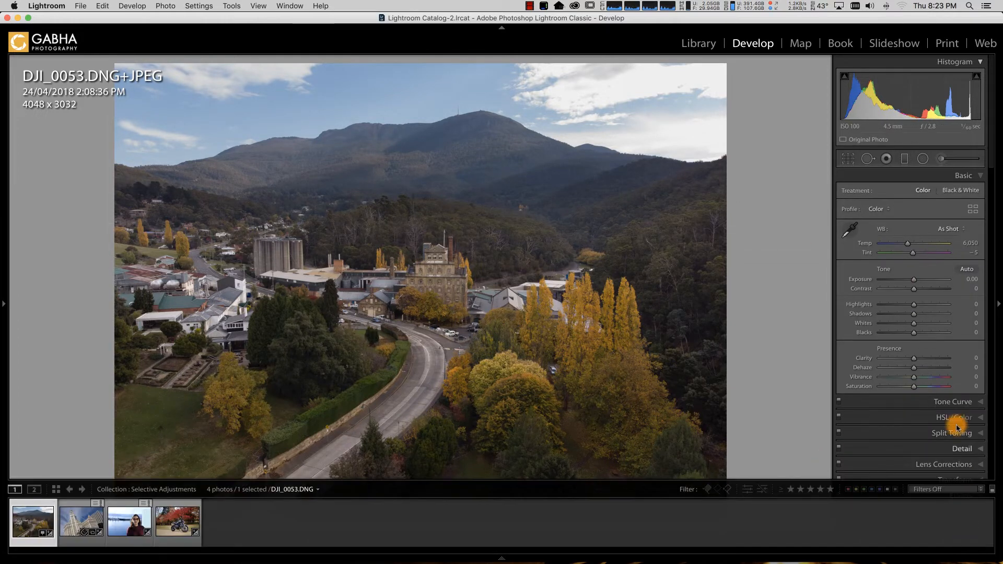
Step: Reset all edits on the mountain photo and draw a new horizontal graduated filter reaching down to the road in front of the brewery building
{"action": "left_click", "coordinate": [948, 541]}
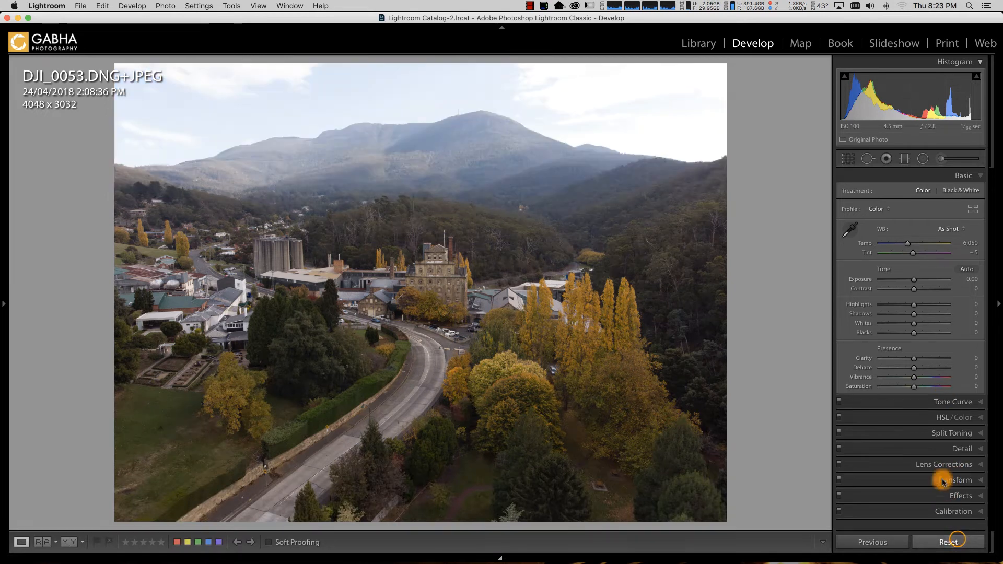
{"action": "left_click", "coordinate": [906, 158]}
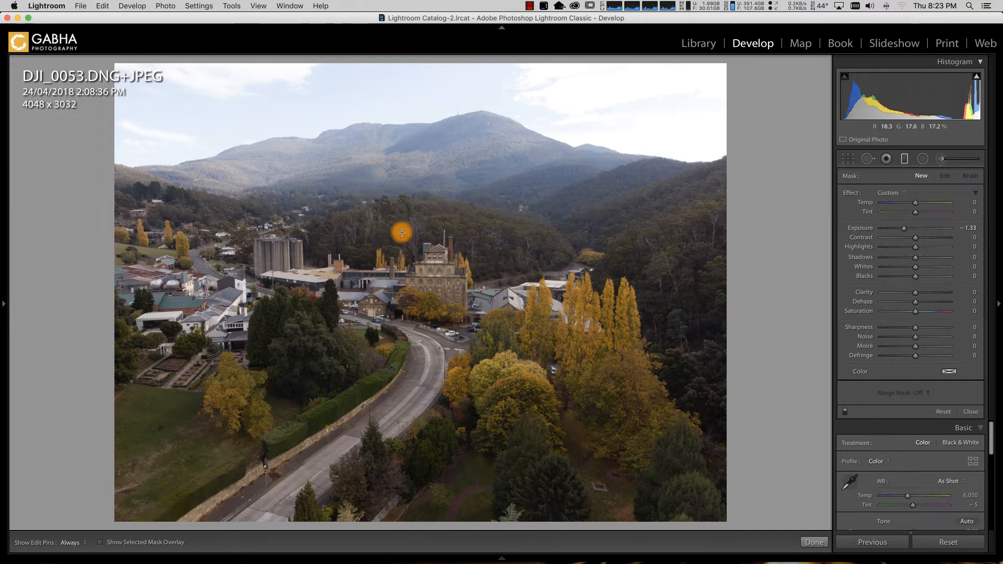
{"action": "left_click_drag", "start_coordinate": [426, 230], "coordinate": [433, 306]}
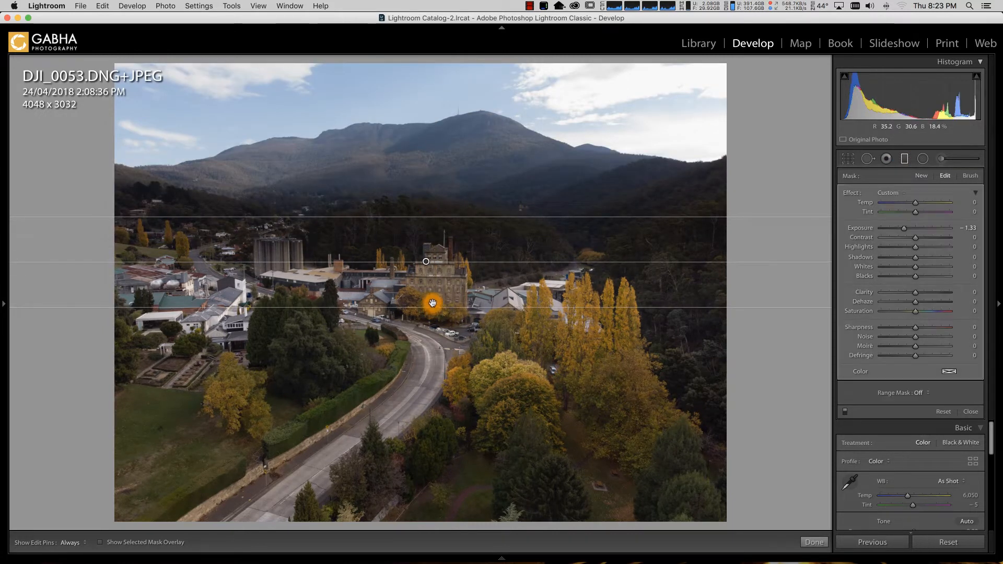
{"action": "left_click_drag", "start_coordinate": [427, 262], "coordinate": [427, 265]}
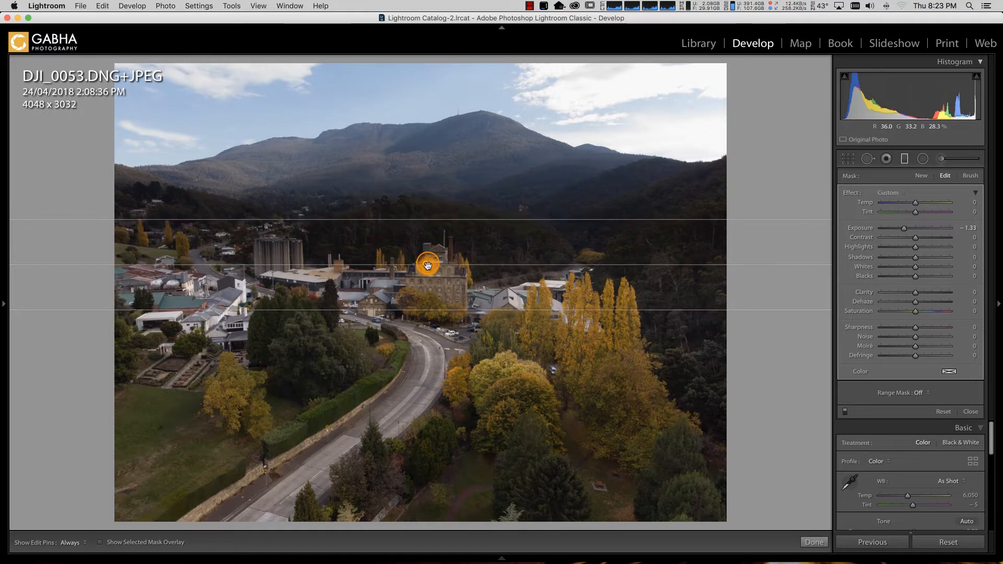
Step: Limit the graduated filter with a Luminance range mask at Range 64/100 and set its Highlights to -46
{"action": "left_click", "coordinate": [921, 393]}
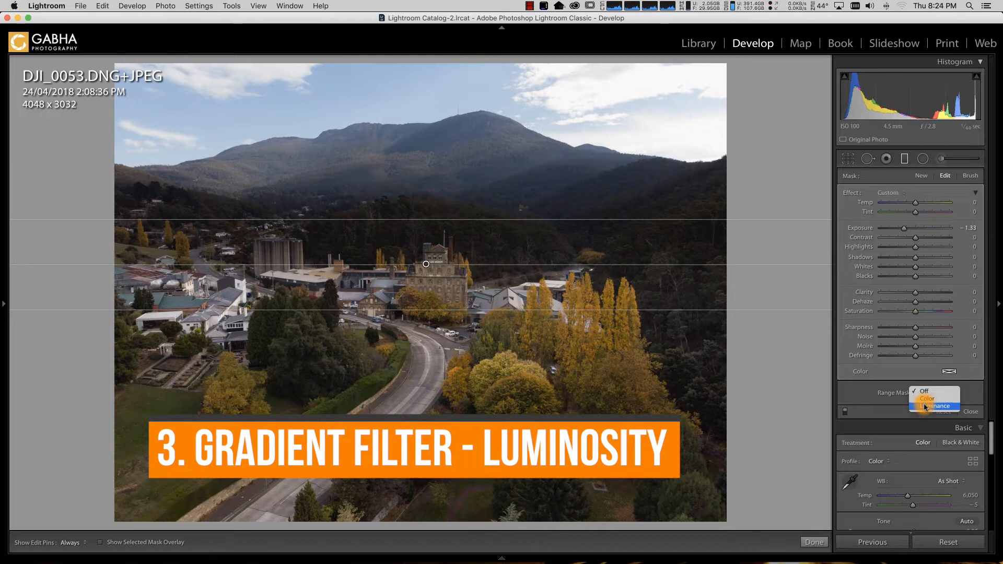
{"action": "left_click", "coordinate": [923, 406]}
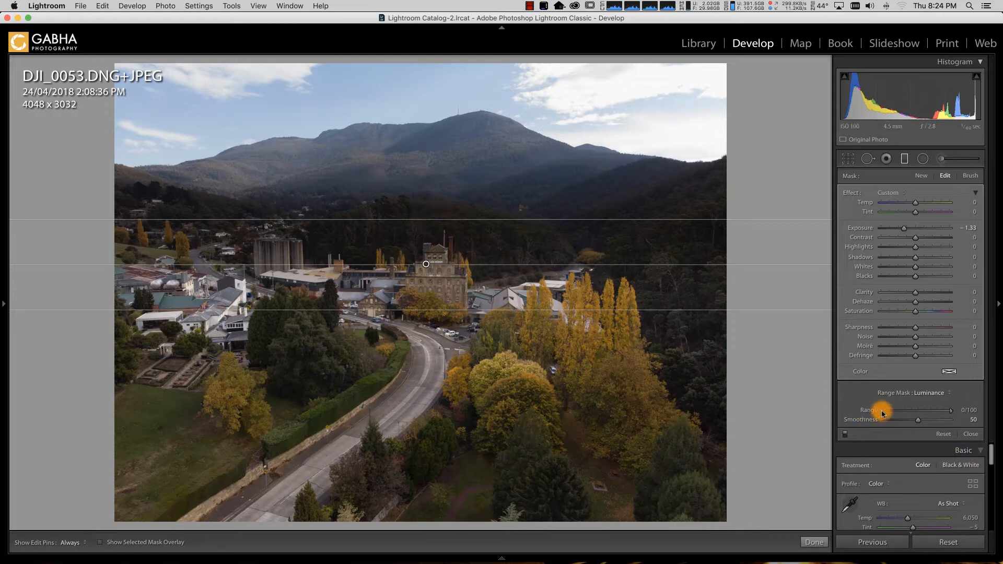
{"action": "left_click_drag", "start_coordinate": [890, 413], "coordinate": [913, 413]}
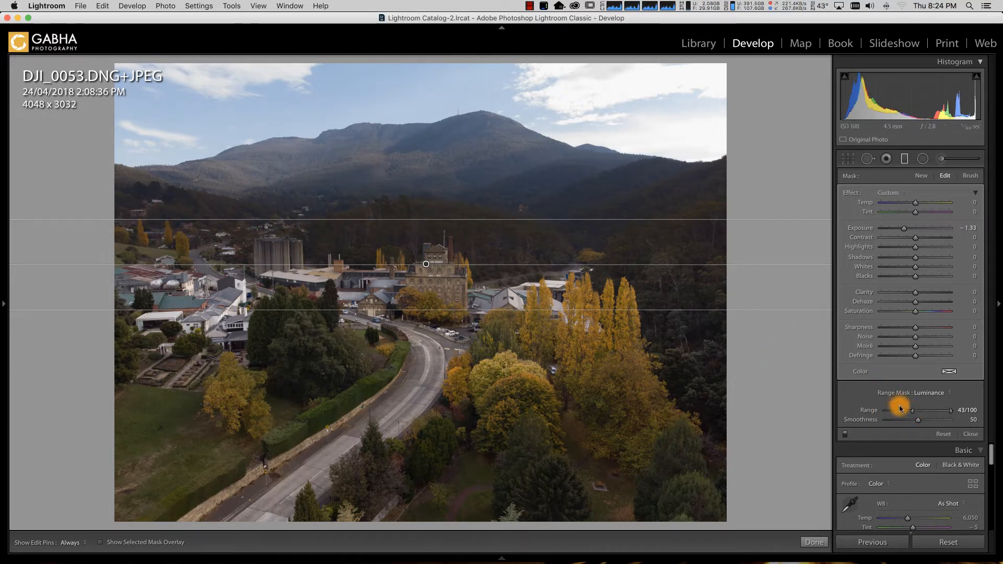
{"action": "mouse_move", "coordinate": [915, 413]}
{"action": "left_mouse_down"}
{"action": "mouse_move", "coordinate": [923, 413]}
{"action": "mouse_move", "coordinate": [924, 394]}
{"action": "mouse_move", "coordinate": [921, 406]}
{"action": "left_mouse_up"}
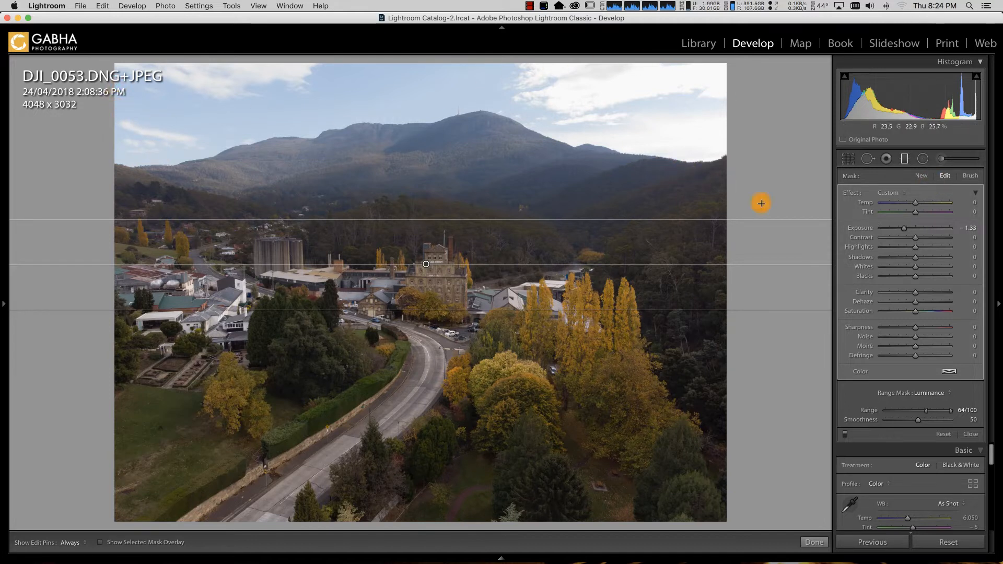
{"action": "left_click_drag", "start_coordinate": [913, 246], "coordinate": [897, 251]}
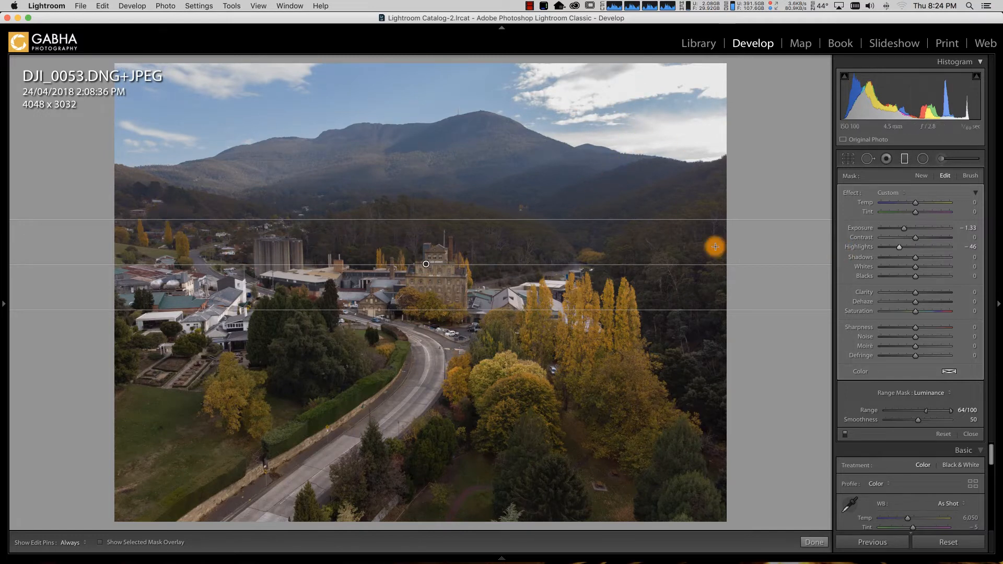
{"action": "left_click", "coordinate": [813, 543]}
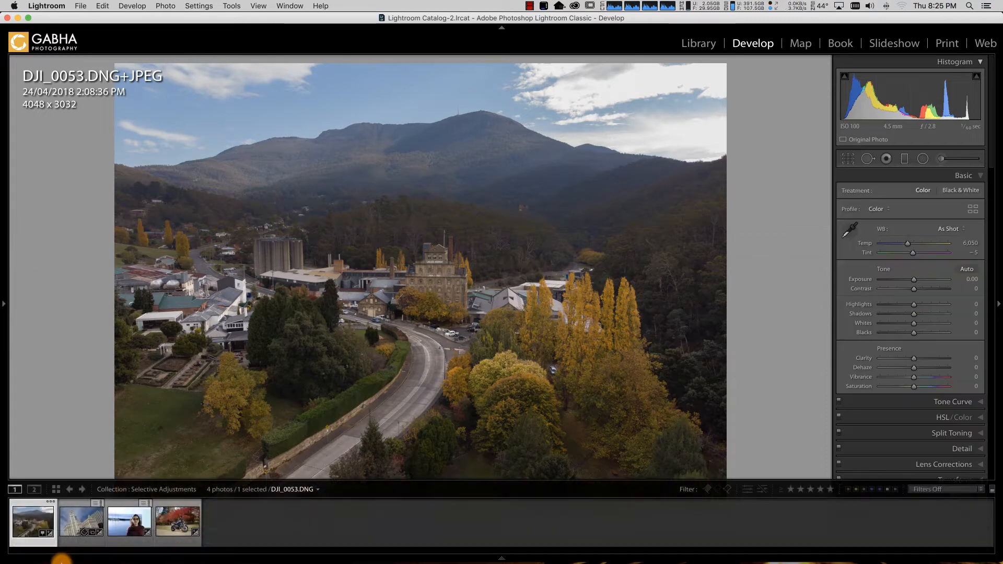
Step: Reset the edits on Chicago-524.dng and draw a diagonal graduated filter from the sky down across the buildings
{"action": "left_click", "coordinate": [83, 520]}
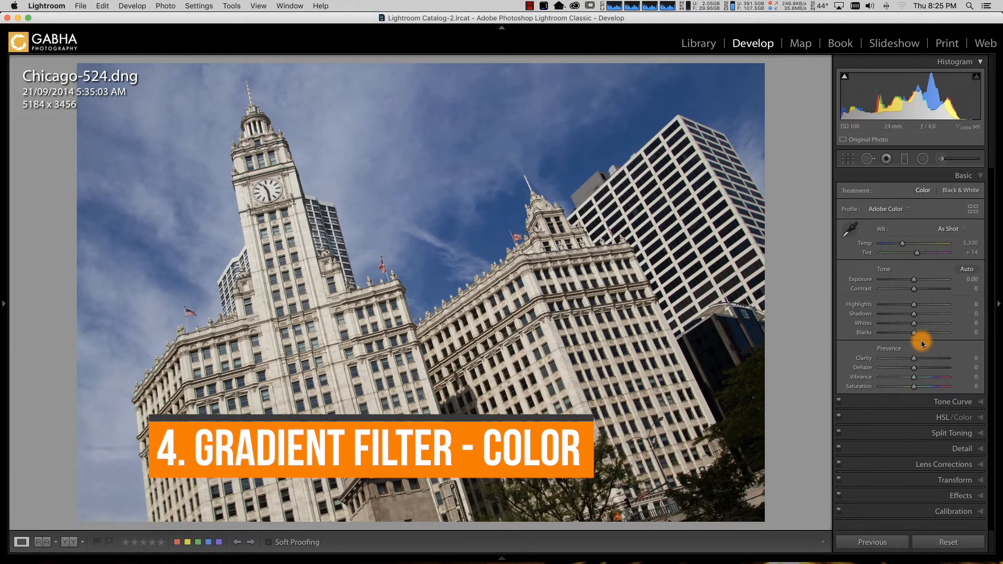
{"action": "left_click", "coordinate": [950, 540]}
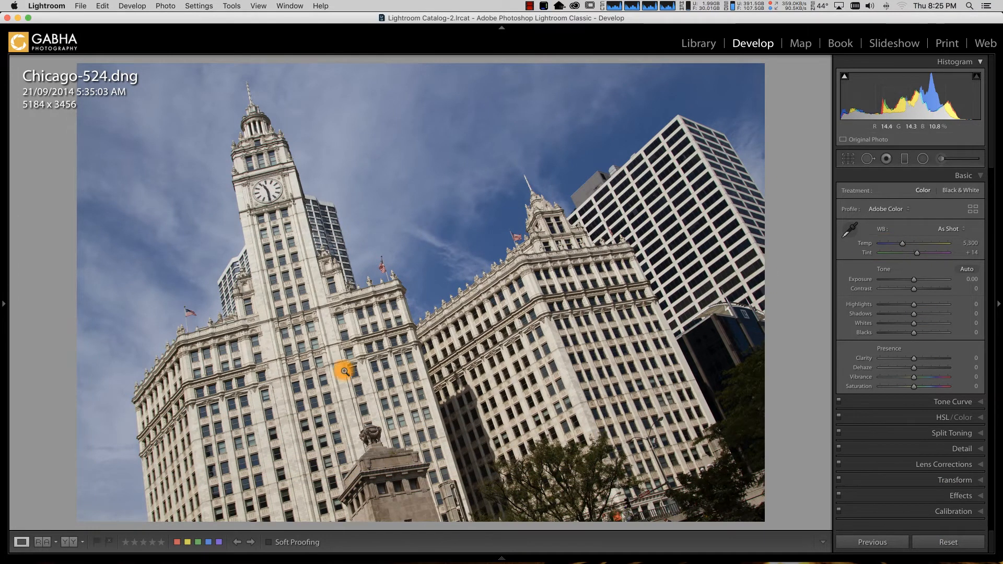
{"action": "left_click", "coordinate": [904, 159]}
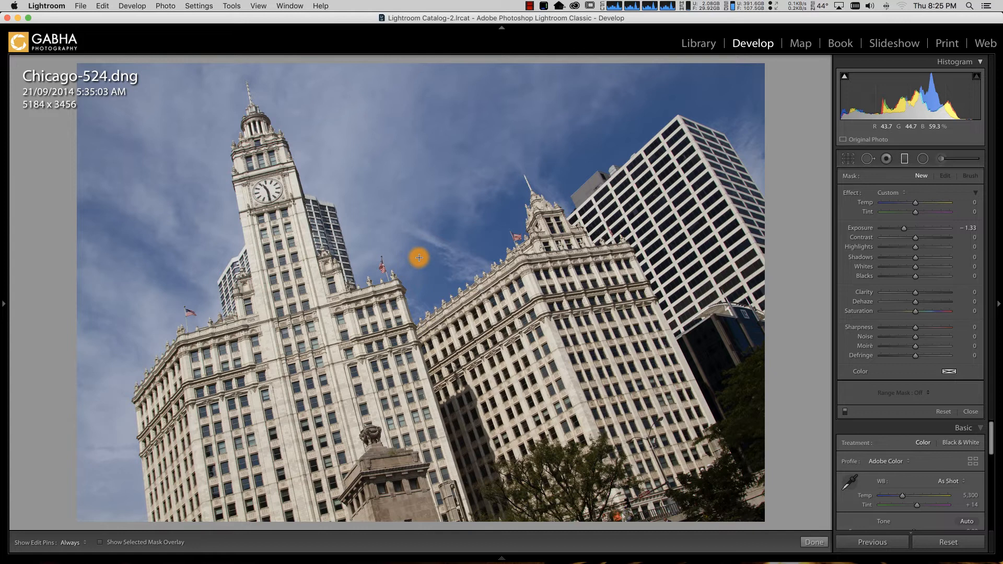
{"action": "left_click_drag", "start_coordinate": [419, 258], "coordinate": [497, 360]}
{"action": "left_click_drag", "start_coordinate": [498, 360], "coordinate": [497, 361]}
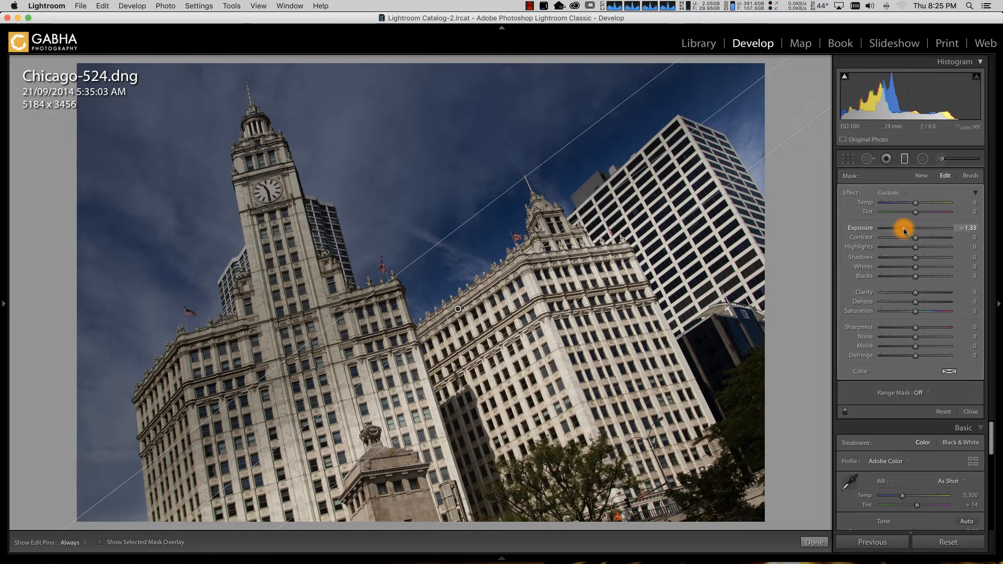
Step: Reset the graduated filter's Exposure to 0.00 and set Saturation to 23, Dehaze to 13 and Highlights to -22
{"action": "double_click", "coordinate": [861, 228]}
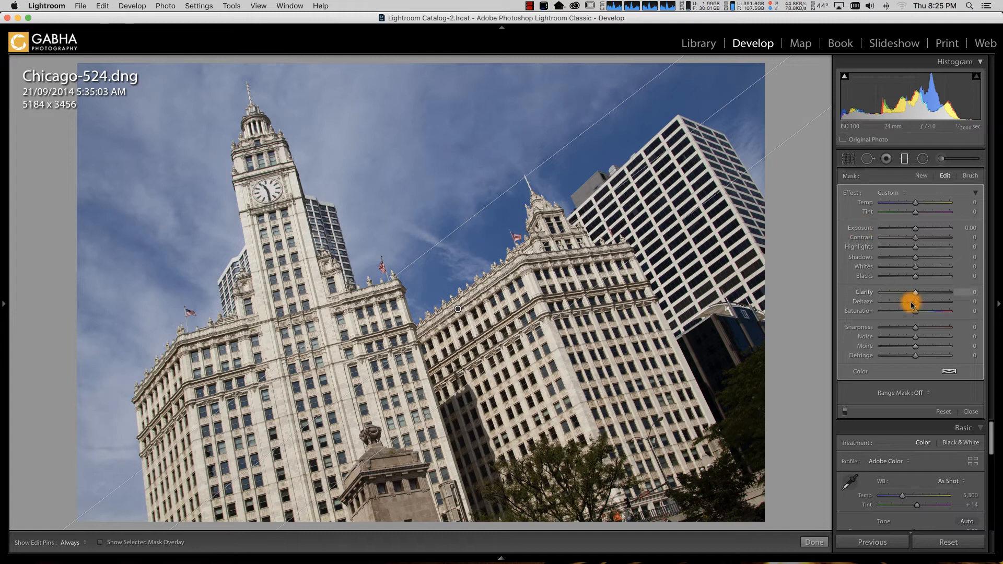
{"action": "left_click_drag", "start_coordinate": [916, 312], "coordinate": [924, 315]}
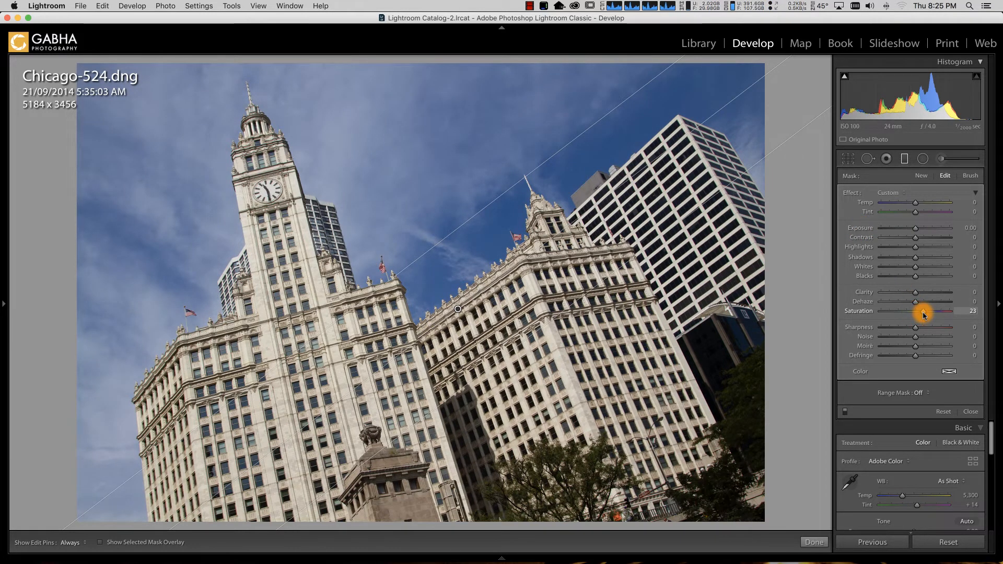
{"action": "left_click_drag", "start_coordinate": [914, 301], "coordinate": [920, 307]}
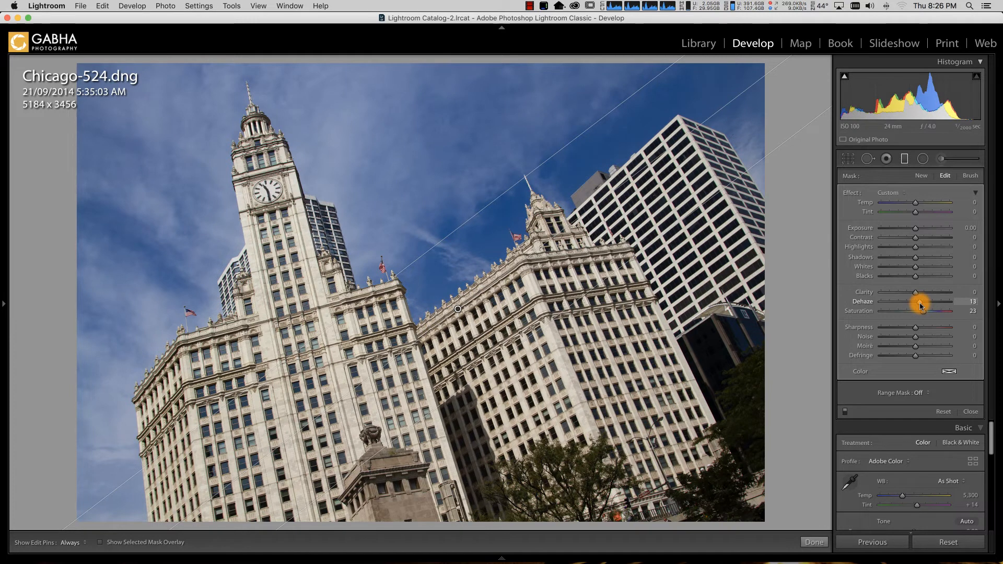
{"action": "left_click_drag", "start_coordinate": [914, 251], "coordinate": [908, 253]}
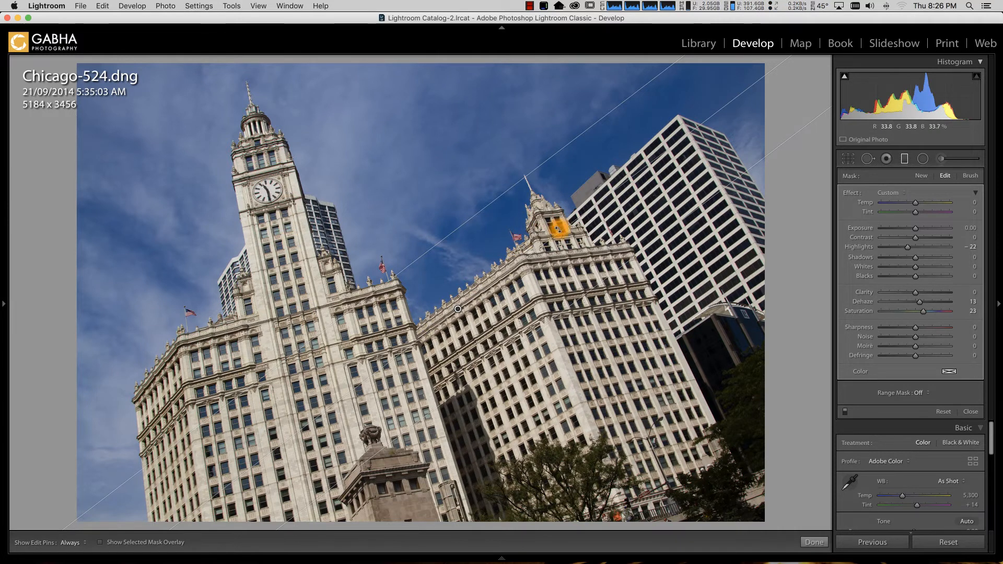
Step: Show the selected mask overlay, rotate the graduated filter slightly, and set its Range Mask to Color
{"action": "left_click", "coordinate": [99, 542]}
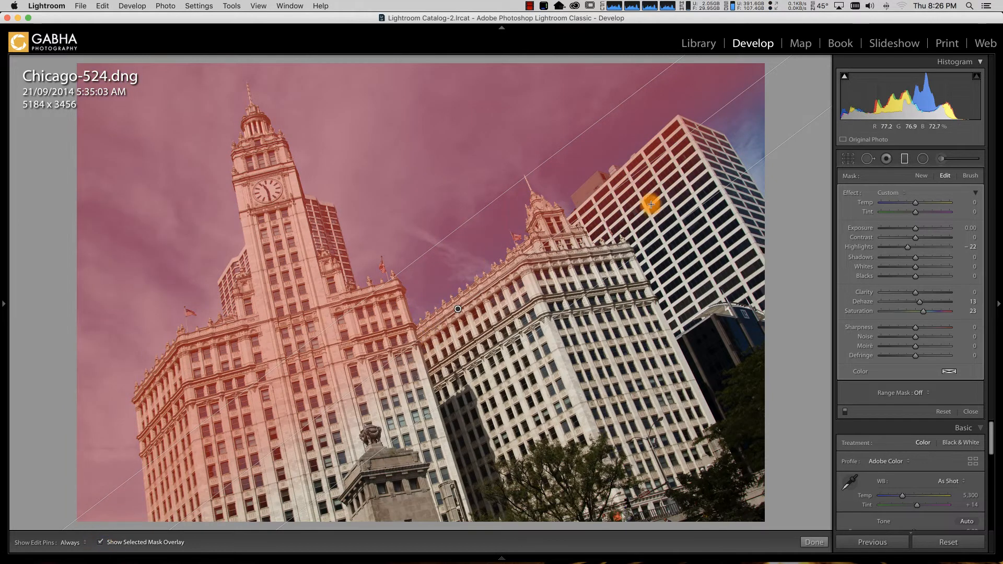
{"action": "left_click_drag", "start_coordinate": [709, 117], "coordinate": [714, 131]}
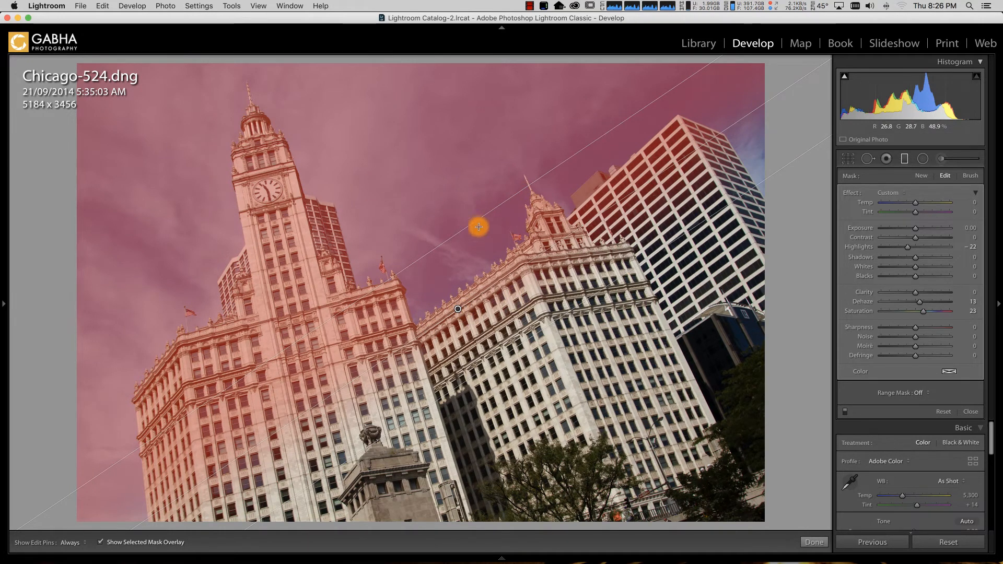
{"action": "left_click", "coordinate": [924, 394]}
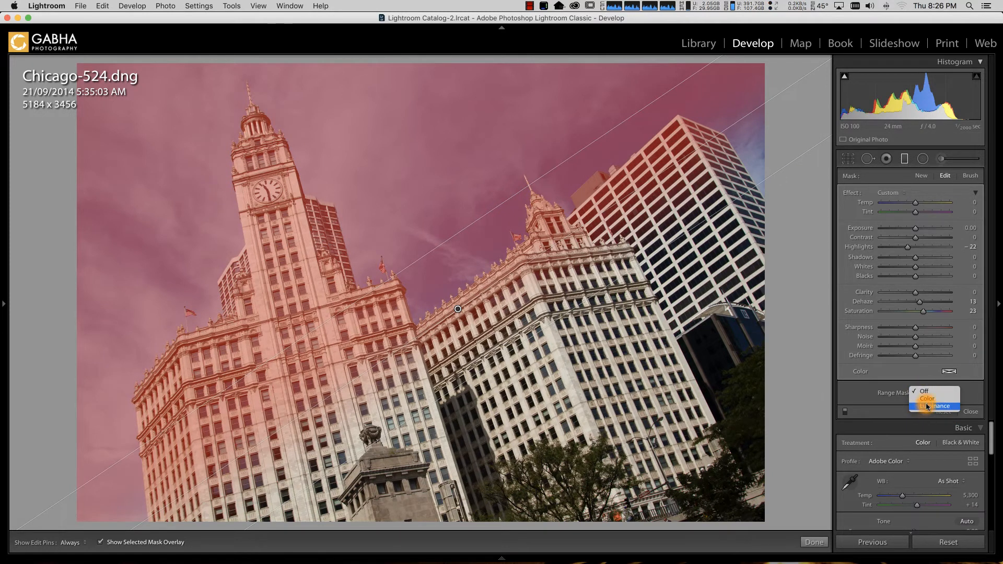
{"action": "left_click", "coordinate": [927, 398]}
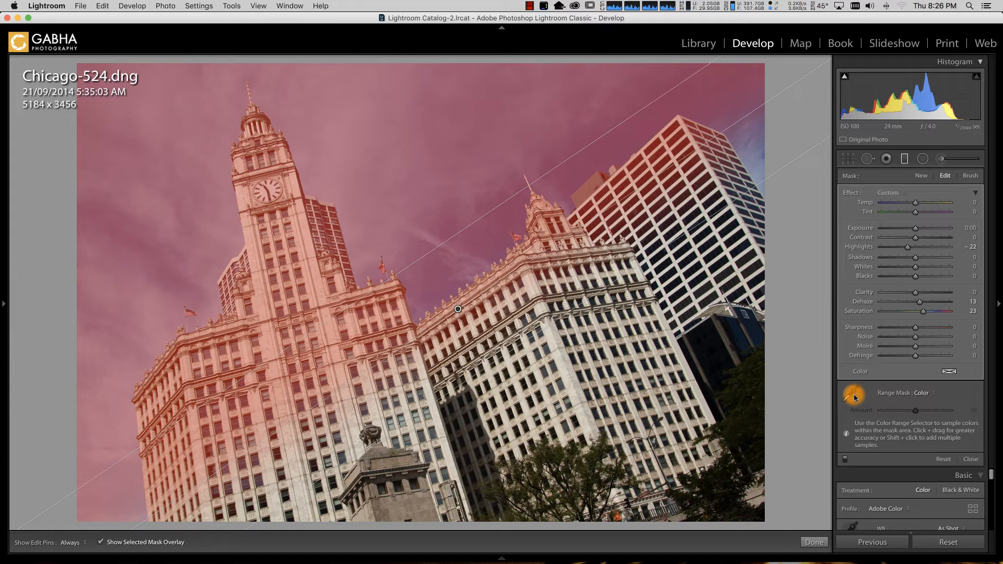
Step: Sample the blue sky beside the shorter tower's spire with the Color Range Selector and finish editing the graduated filter
{"action": "left_click", "coordinate": [854, 396]}
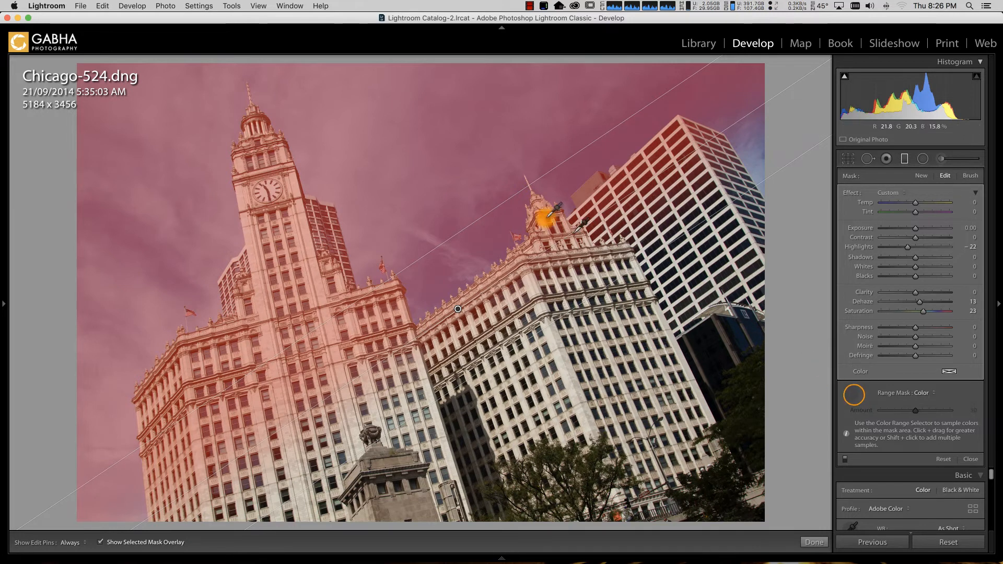
{"action": "left_click", "coordinate": [493, 225]}
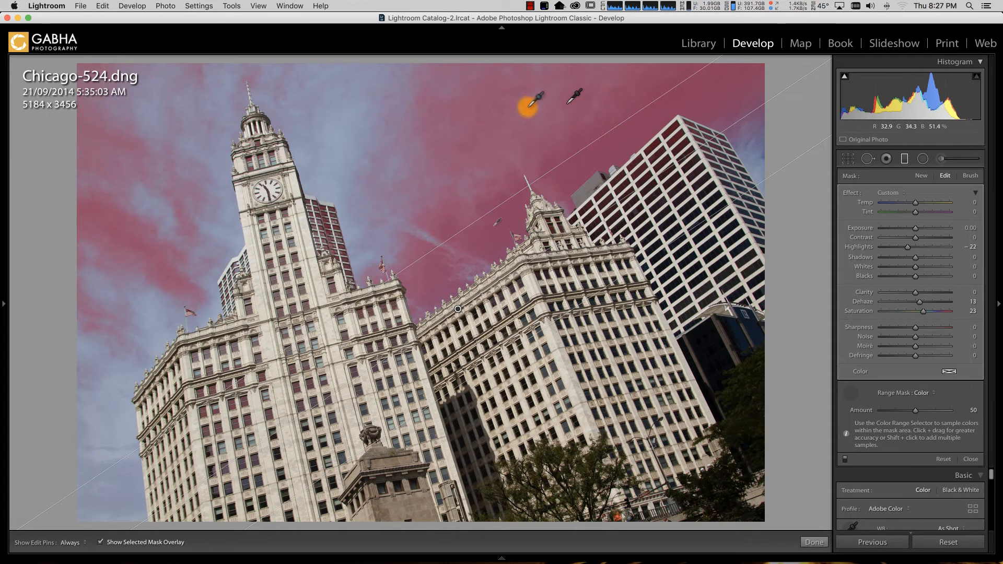
{"action": "left_click", "coordinate": [813, 542]}
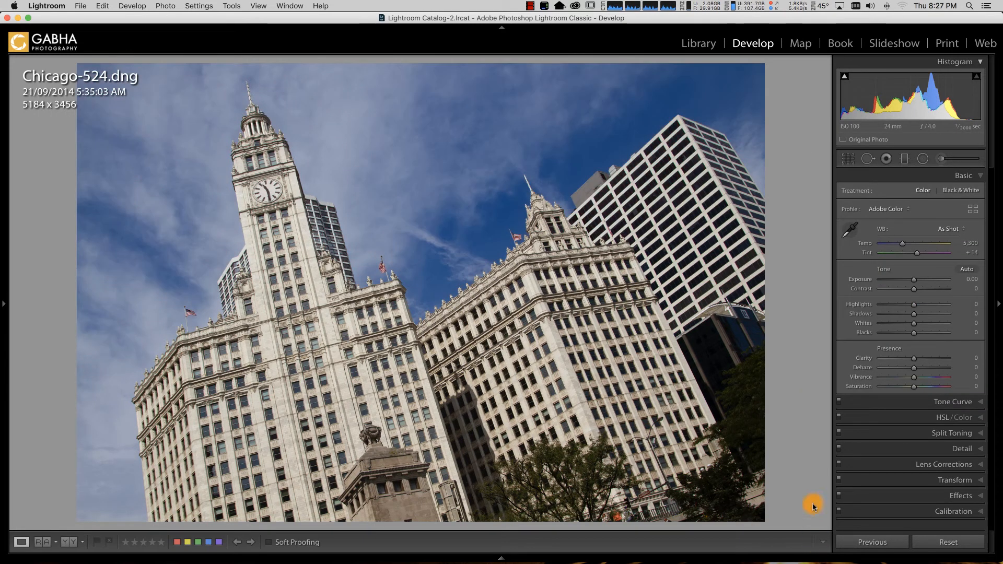
Step: Compare the edited Chicago photo with its Before version twice, ending on the edited view
{"action": "key", "text": "backslash"}
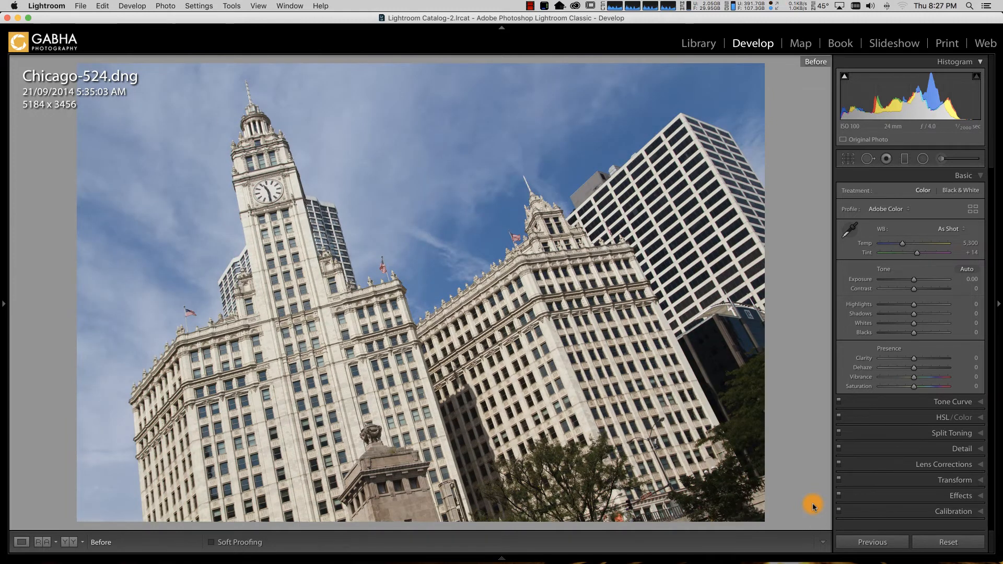
{"action": "key", "text": "backslash"}
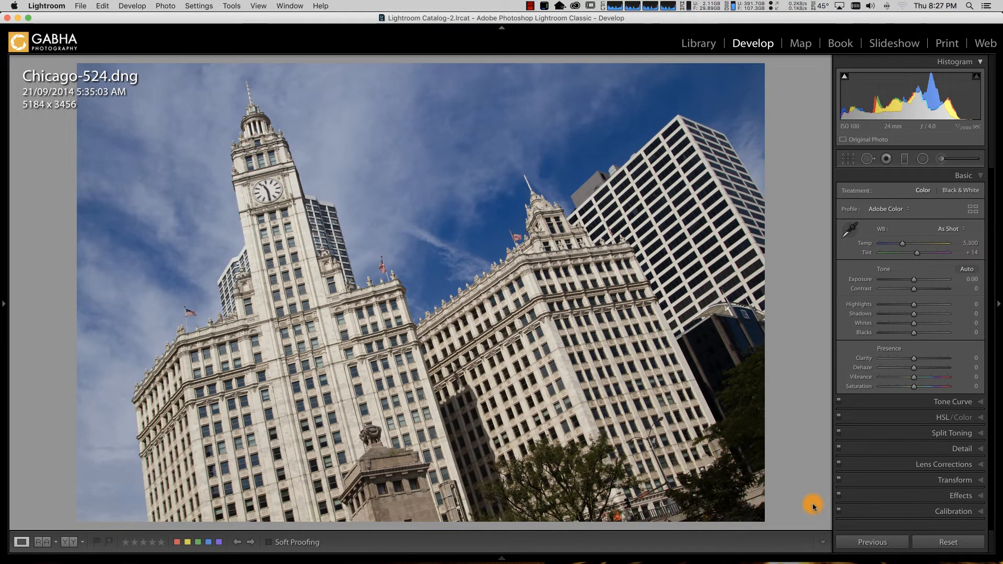
{"action": "key", "text": "backslash"}
{"action": "key", "text": "backslash"}
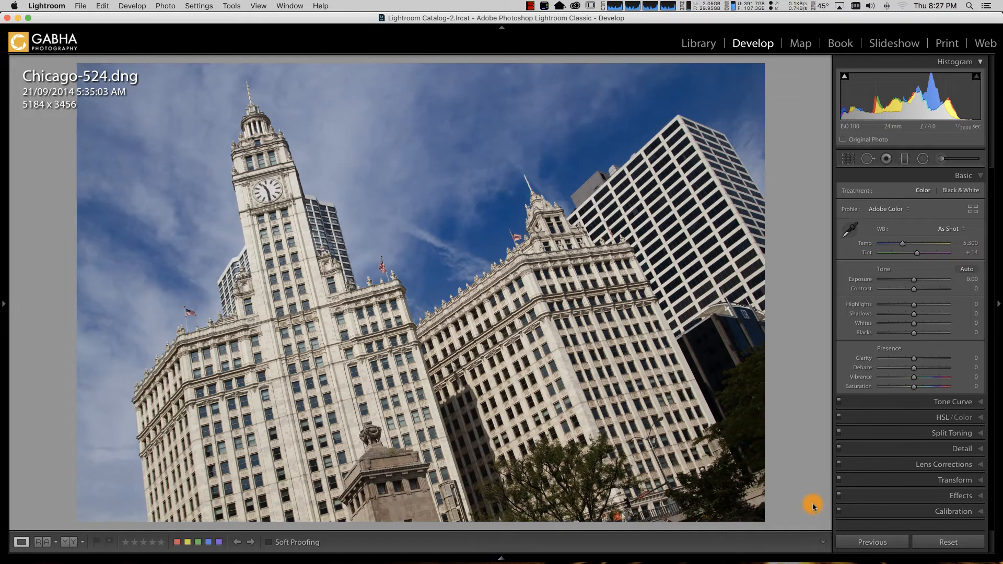